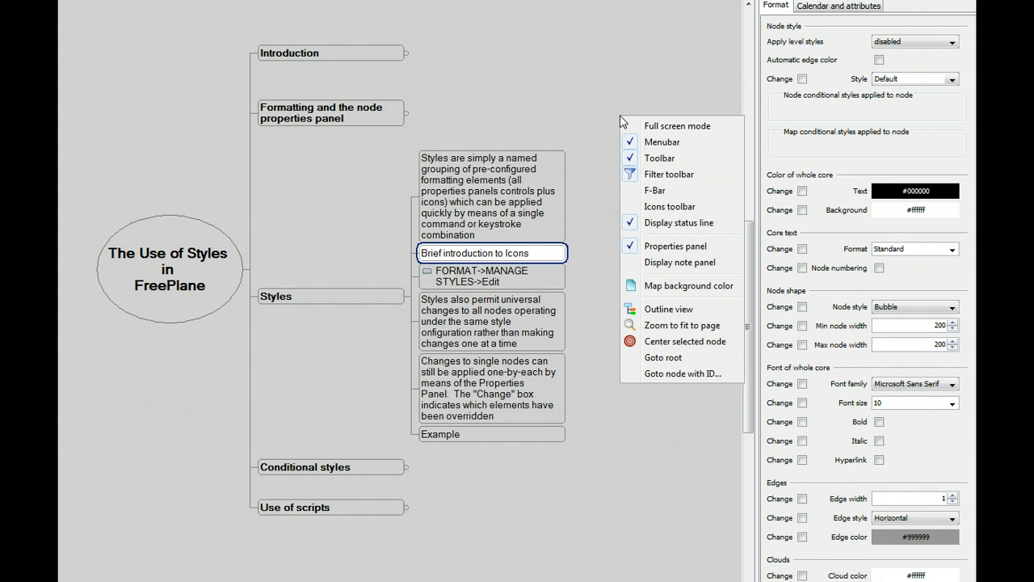
# - Show the icons toolbar and add the large smiling-face icon to the root node "The Use of Styles in FreePlane"
pyautogui.click(644, 208)
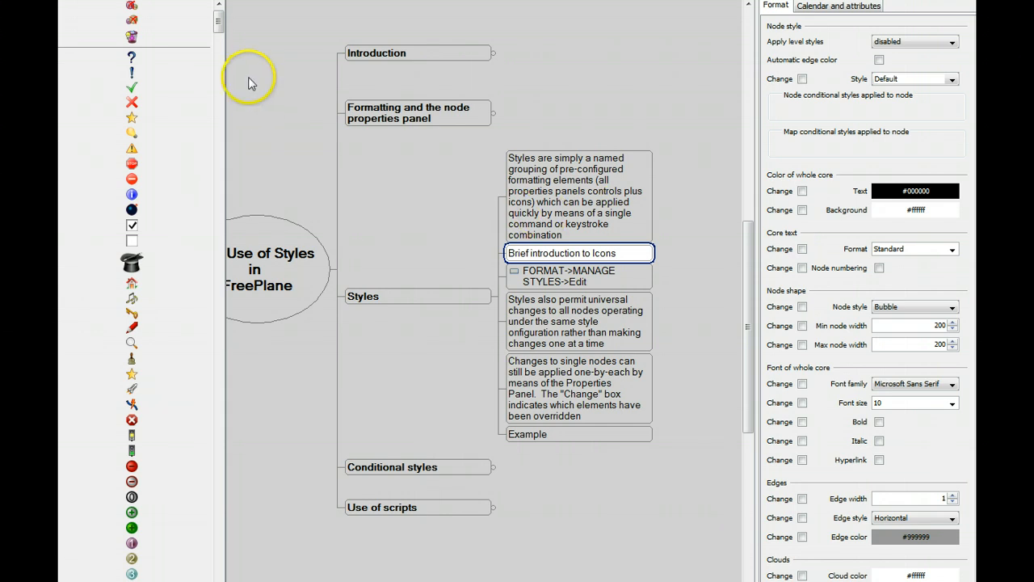
pyautogui.moveTo(223, 29); pyautogui.dragTo(218, 83)
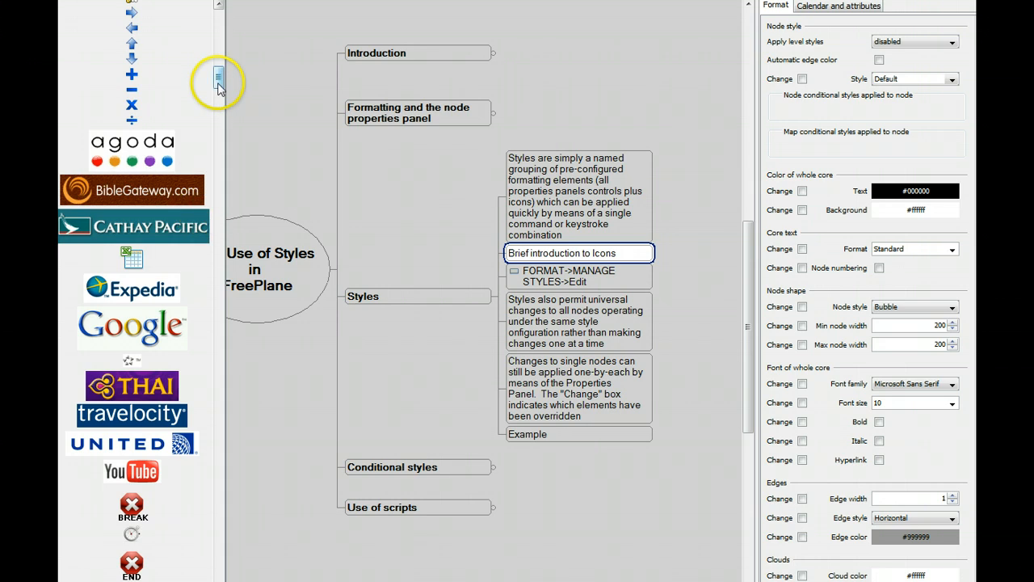
pyautogui.moveTo(218, 81); pyautogui.dragTo(218, 139)
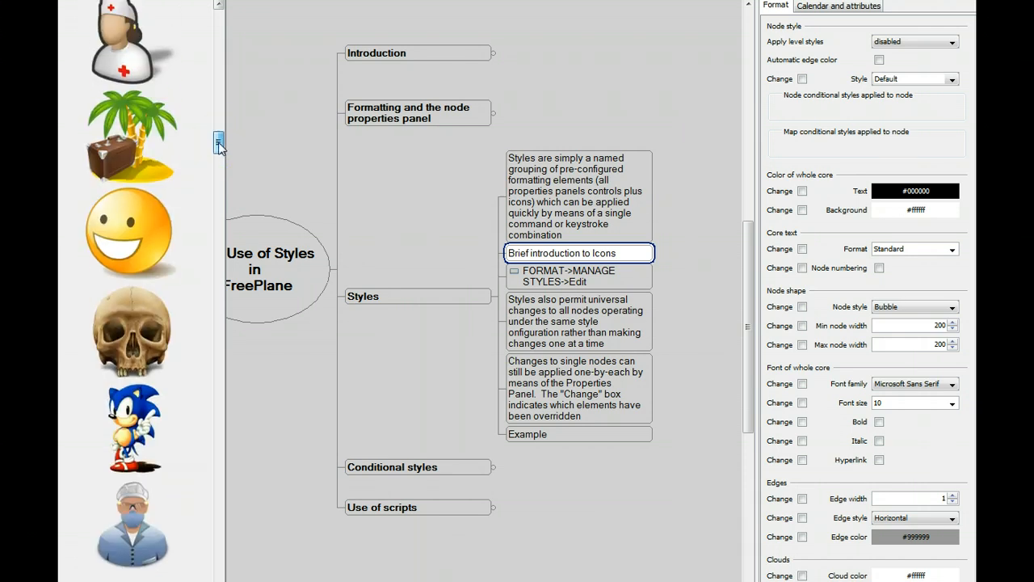
pyautogui.click(258, 250)
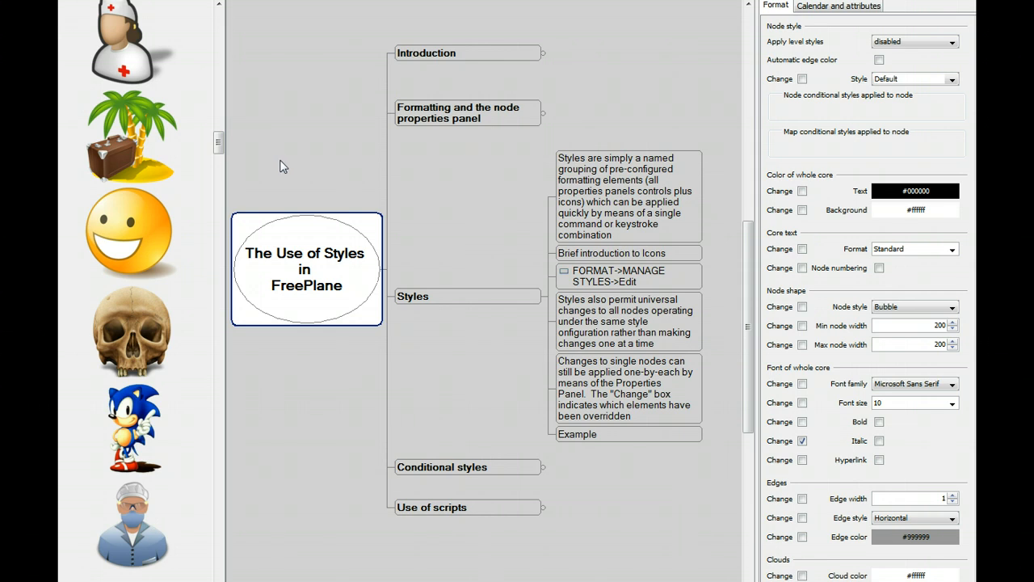
pyautogui.click(141, 229)
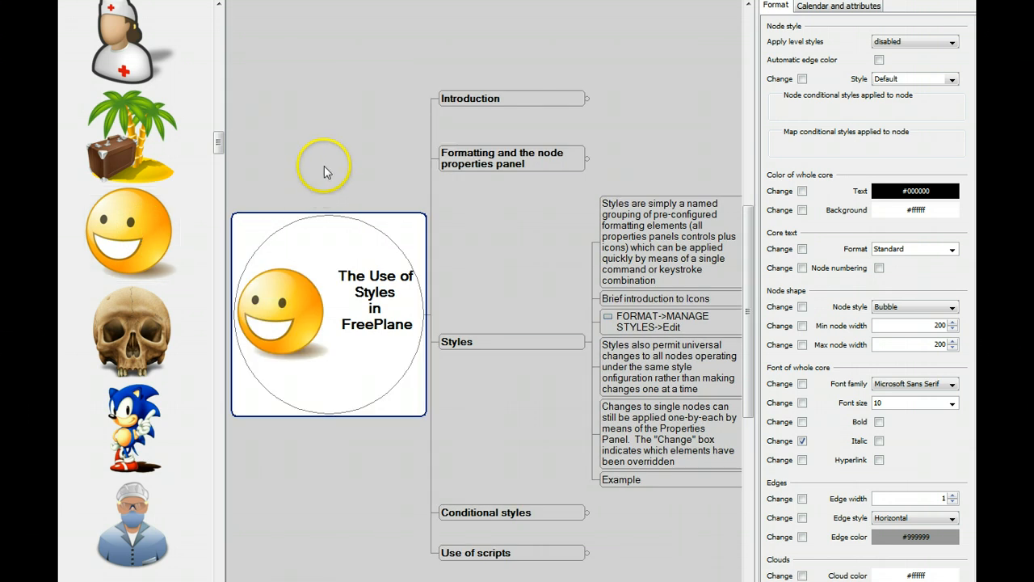
# - Hide the icons toolbar from the map view
pyautogui.click(320, 118)
pyautogui.click(319, 109)
pyautogui.rightClick(311, 93)
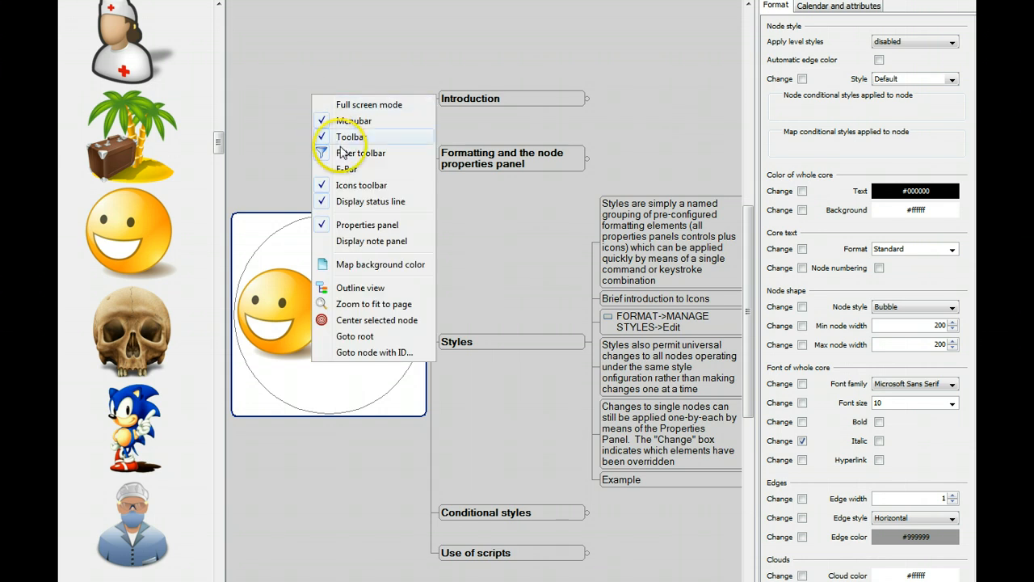
pyautogui.click(342, 186)
pyautogui.moveTo(257, 136); pyautogui.dragTo(202, 65)
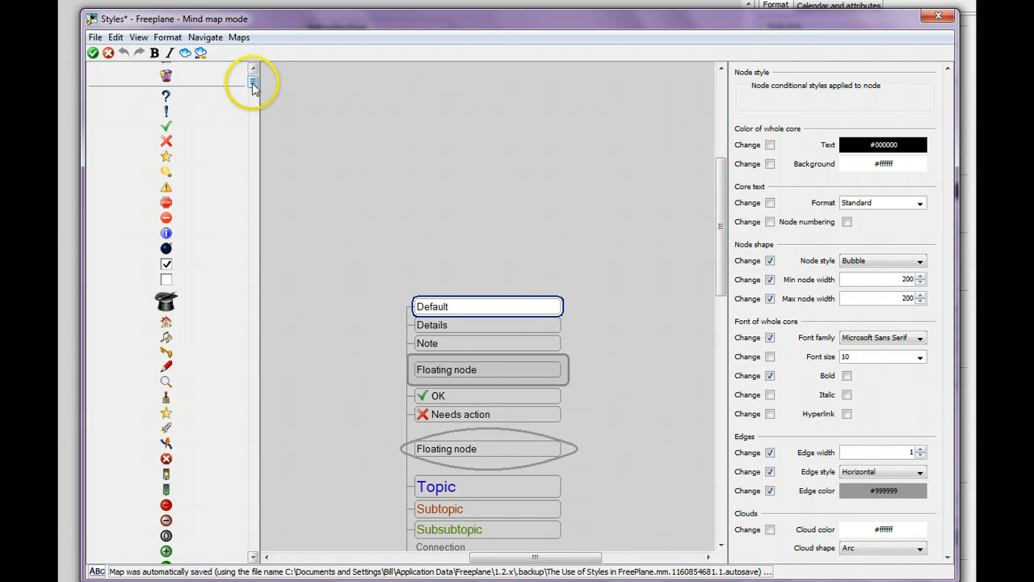
# - Examine the predefined, level and user-defined style groups in the style editor
pyautogui.moveTo(253, 84)
pyautogui.mouseDown()
pyautogui.moveTo(258, 131)
pyautogui.moveTo(255, 87)
pyautogui.mouseUp()
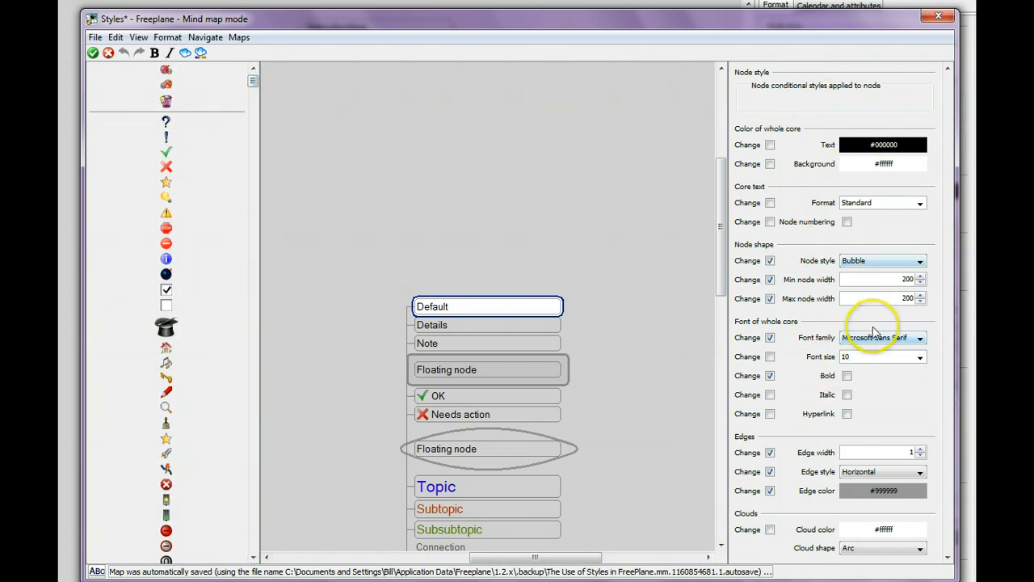
pyautogui.click(769, 299)
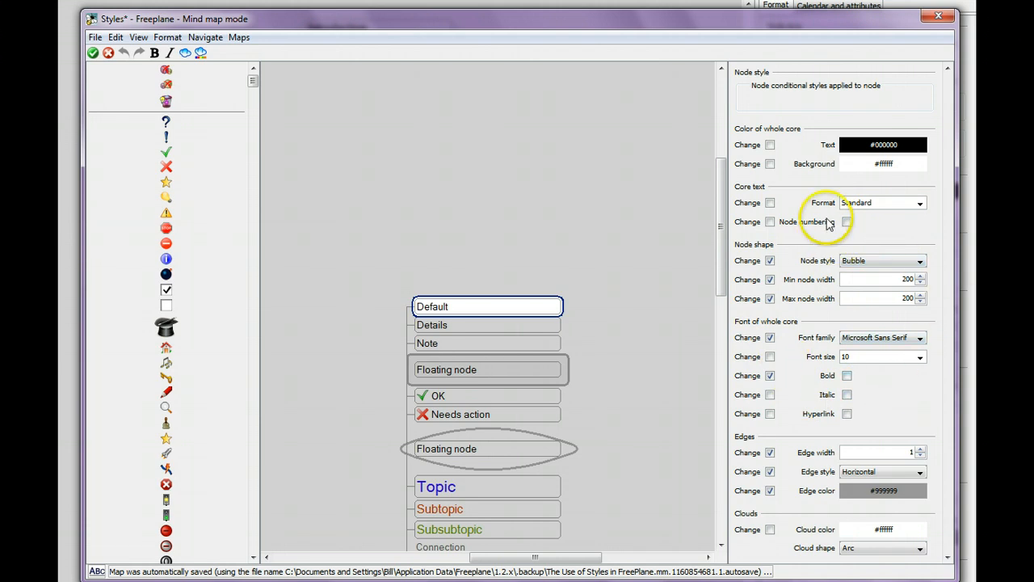
pyautogui.moveTo(337, 416); pyautogui.dragTo(353, 247)
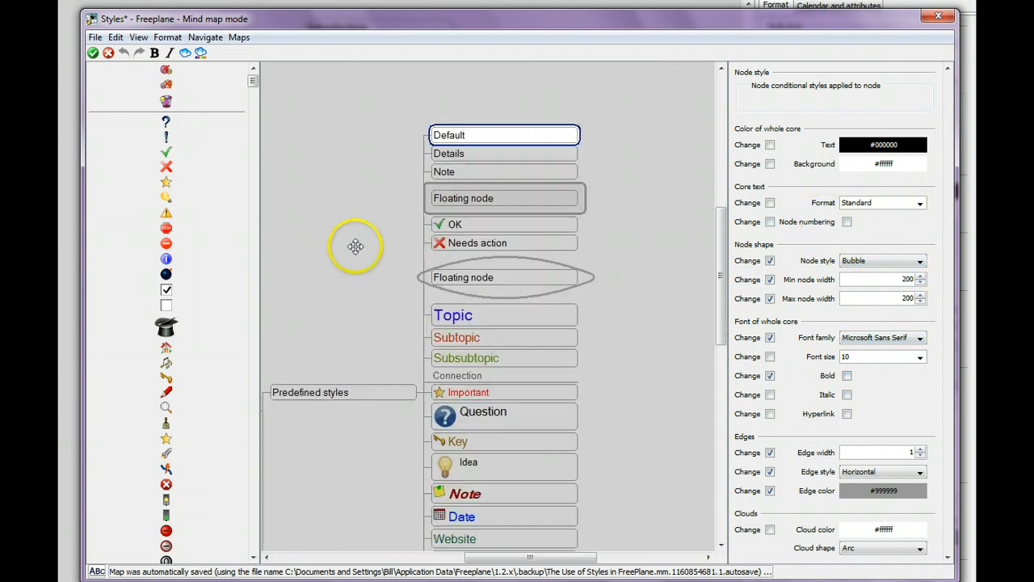
pyautogui.click(418, 392)
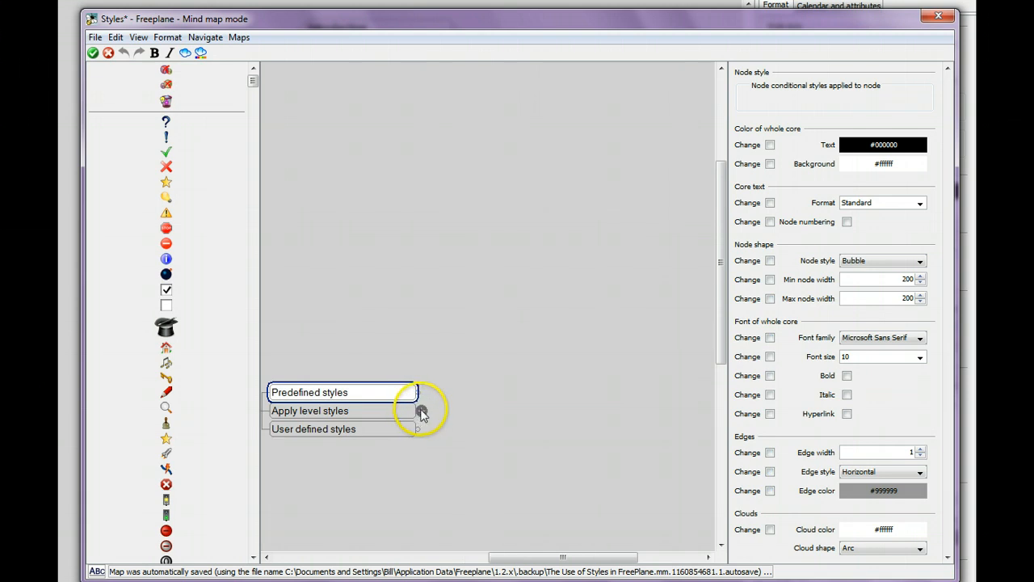
pyautogui.click(421, 412)
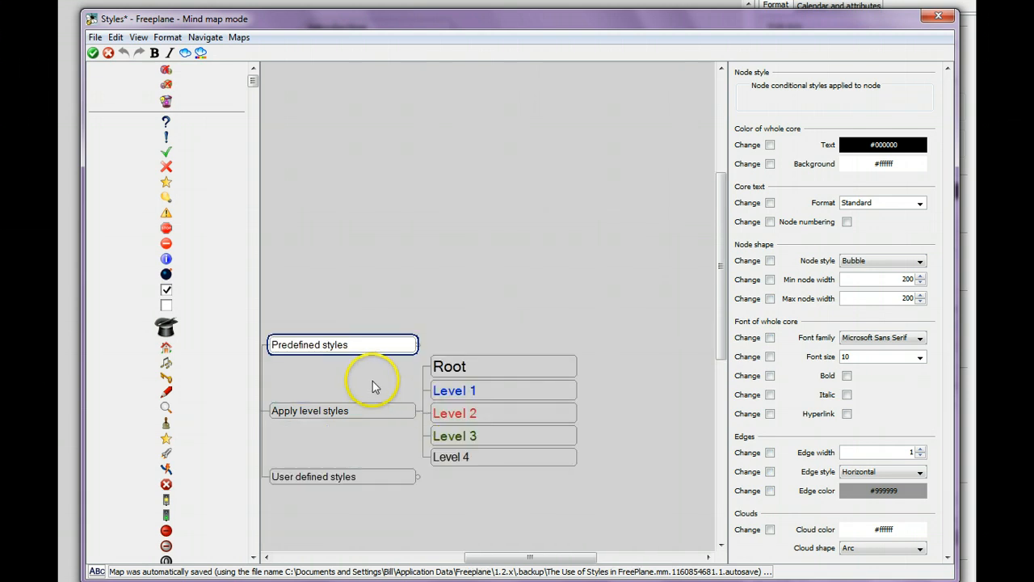
pyautogui.moveTo(369, 381); pyautogui.dragTo(382, 260)
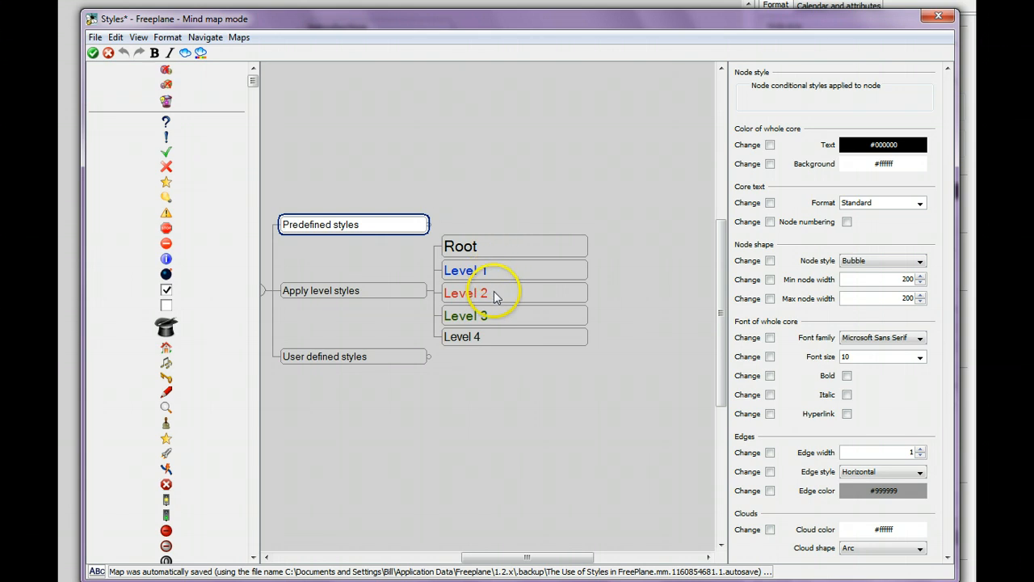
pyautogui.moveTo(431, 293)
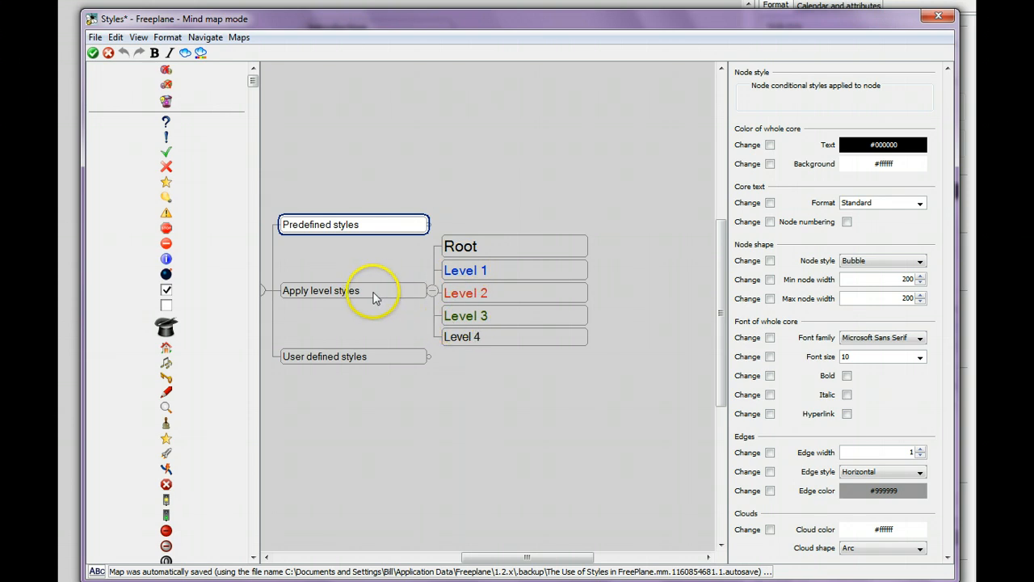
pyautogui.click(431, 290)
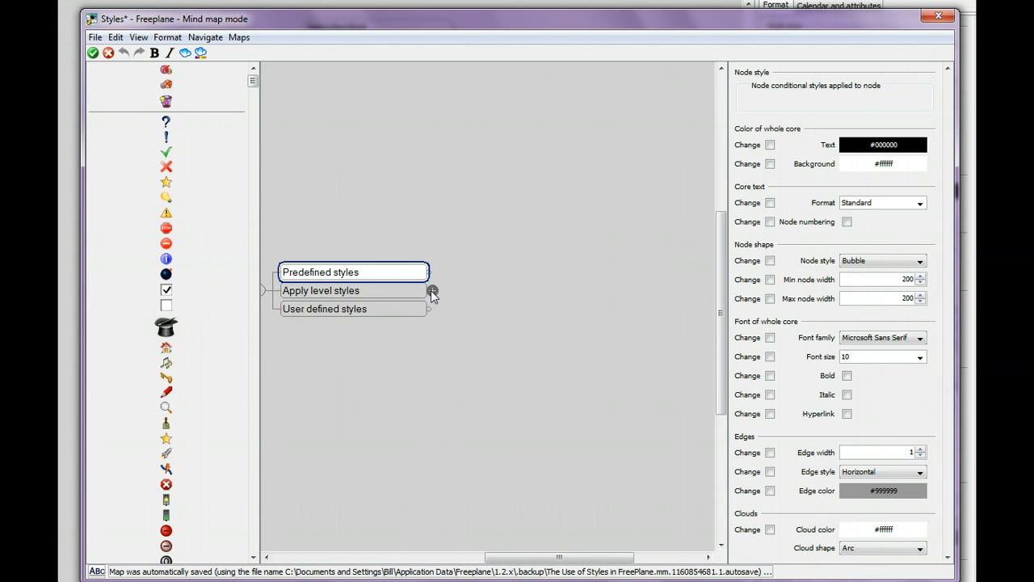
pyautogui.click(431, 290)
pyautogui.click(431, 290)
pyautogui.click(431, 308)
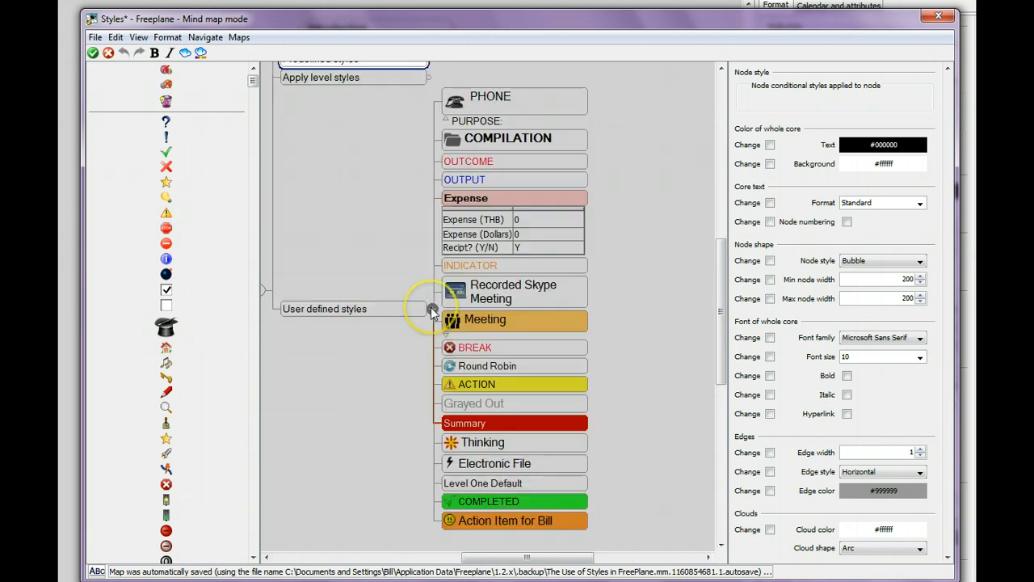
pyautogui.moveTo(369, 266)
pyautogui.mouseDown()
pyautogui.moveTo(353, 286)
pyautogui.moveTo(369, 215)
pyautogui.moveTo(382, 218)
pyautogui.moveTo(369, 235)
pyautogui.moveTo(382, 256)
pyautogui.mouseUp()
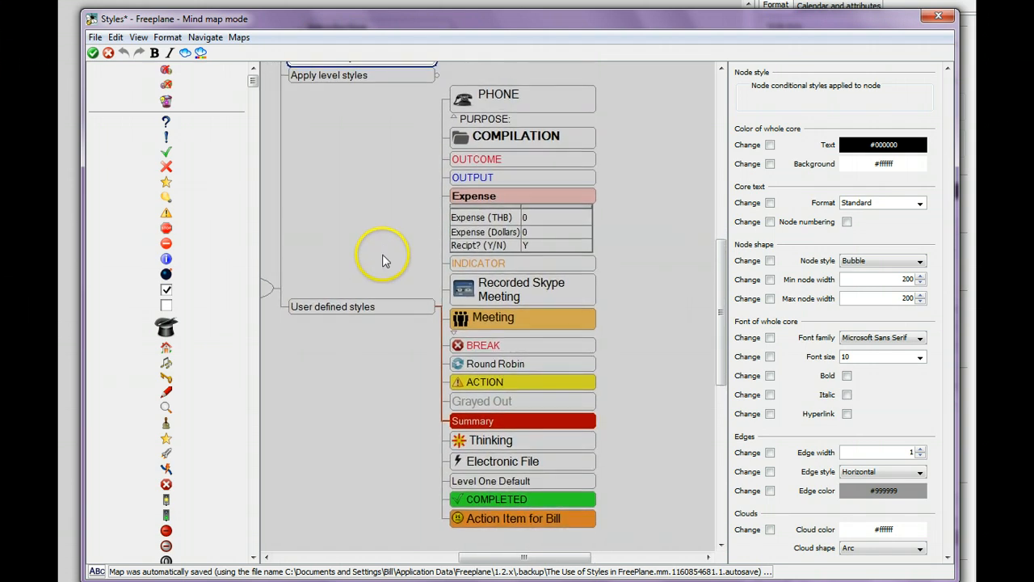
pyautogui.click(436, 305)
# - Set the predefined Important style's font size to 12, add a second star icon to it, and apply the style changes
pyautogui.click(437, 264)
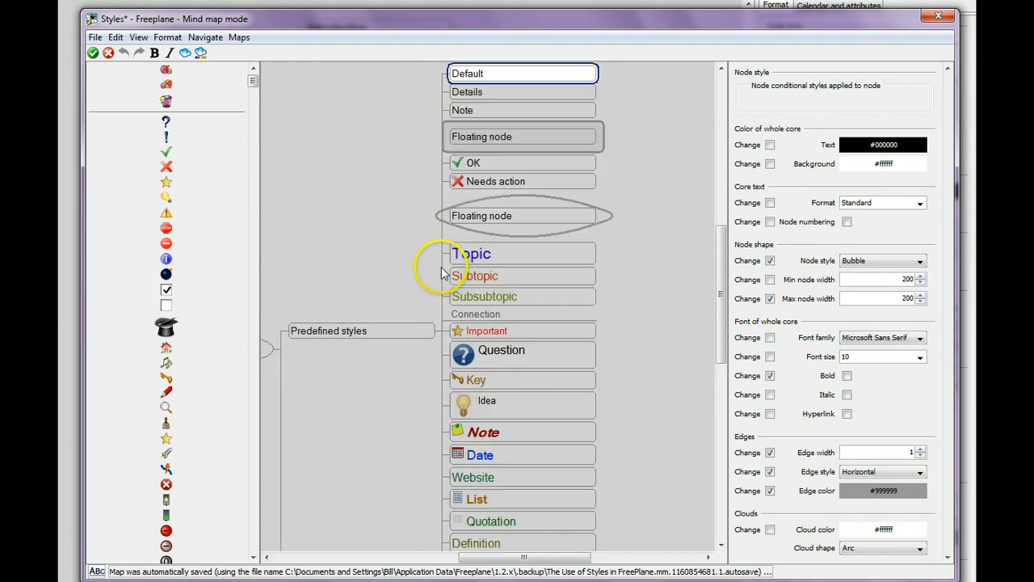
pyautogui.moveTo(381, 208); pyautogui.dragTo(370, 151)
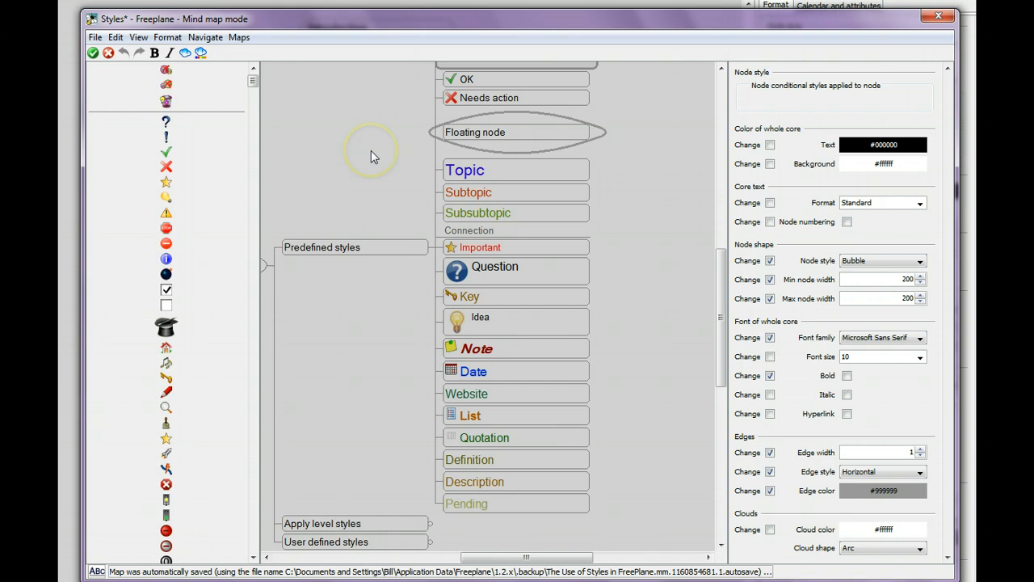
pyautogui.click(483, 250)
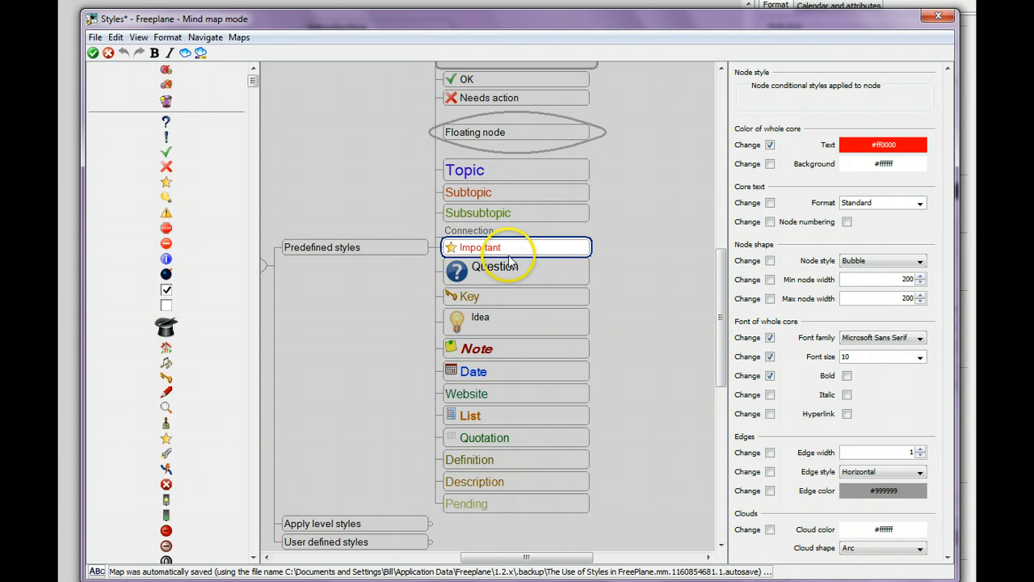
pyautogui.click(921, 356)
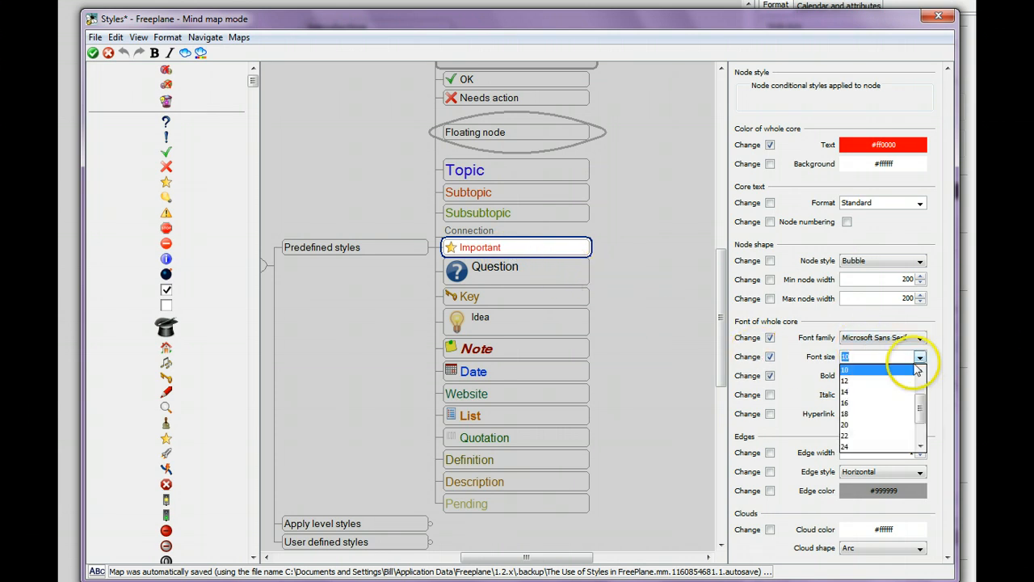
pyautogui.click(877, 386)
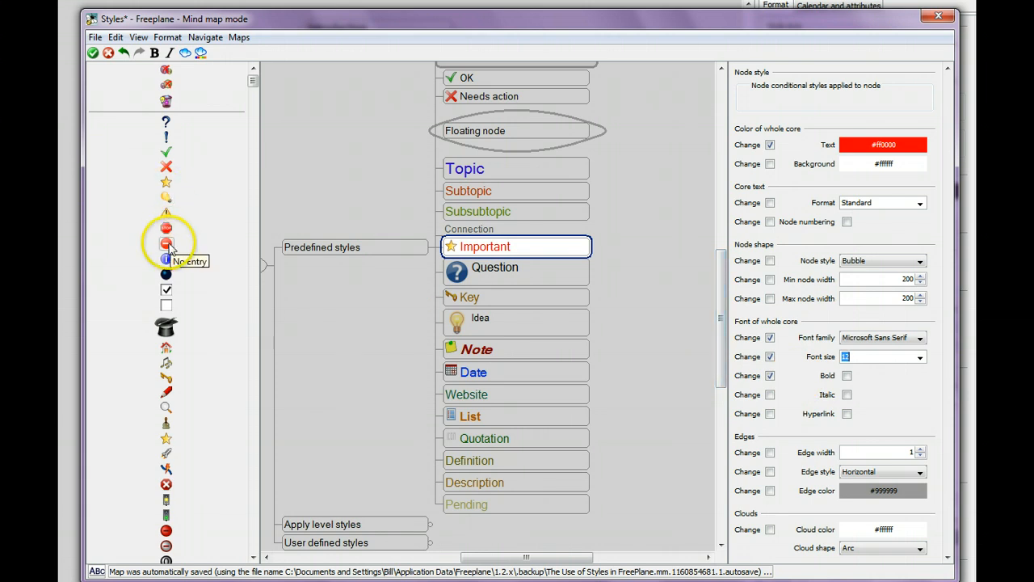
pyautogui.click(165, 185)
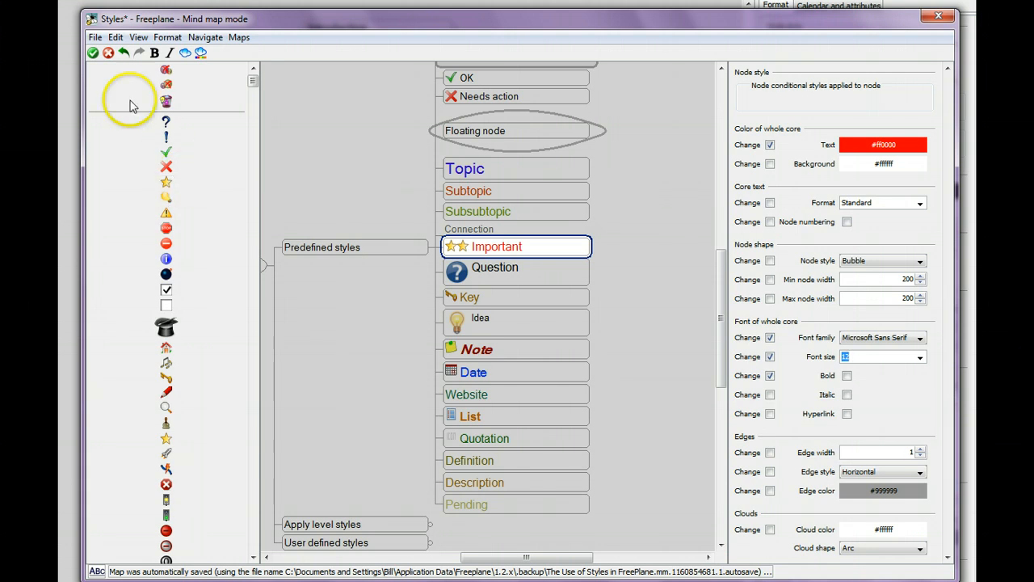
pyautogui.click(92, 52)
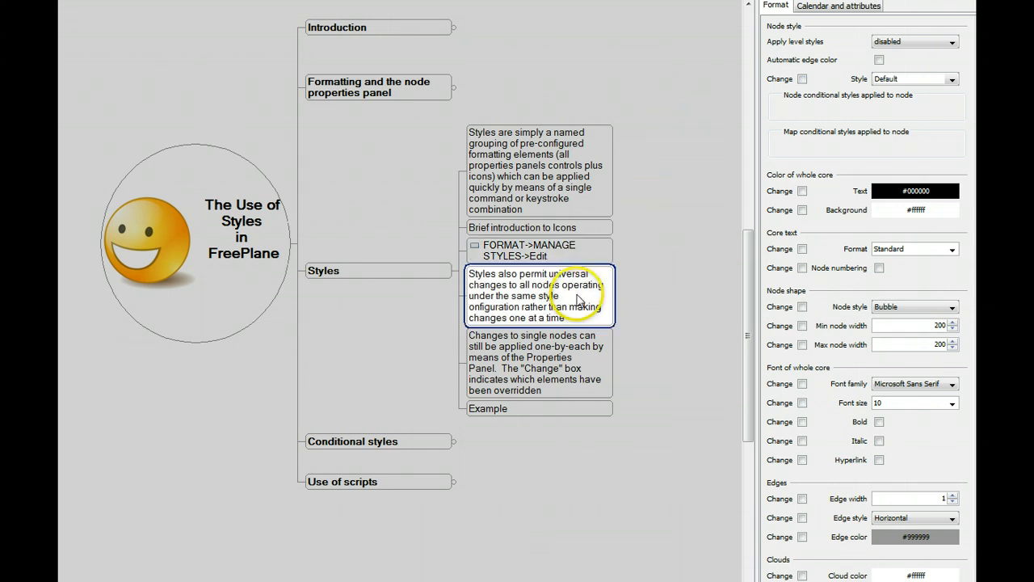
# - Apply the Important style to the "FORMAT->MANAGE STYLES->Edit" node
pyautogui.click(953, 79)
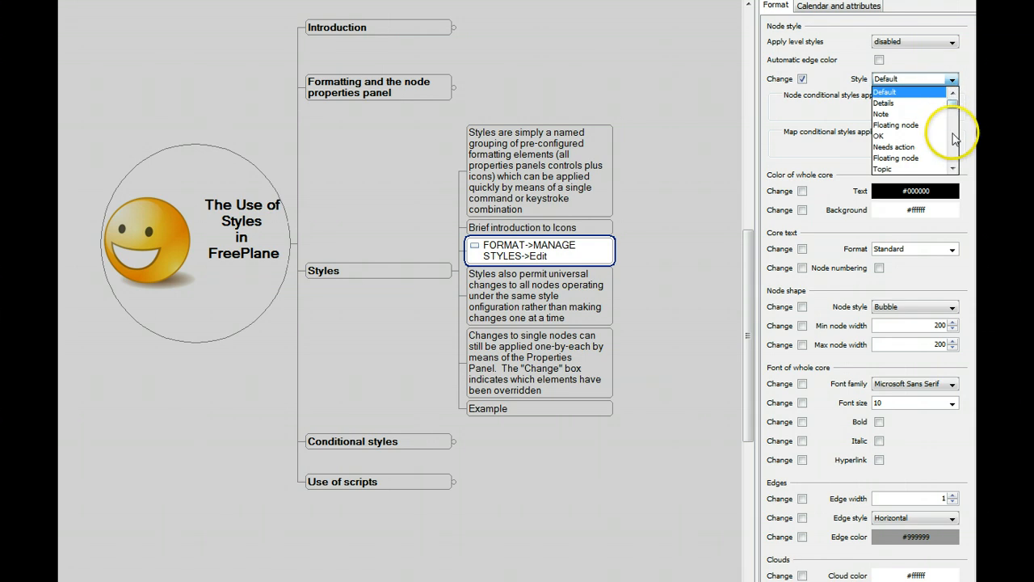
pyautogui.click(955, 147)
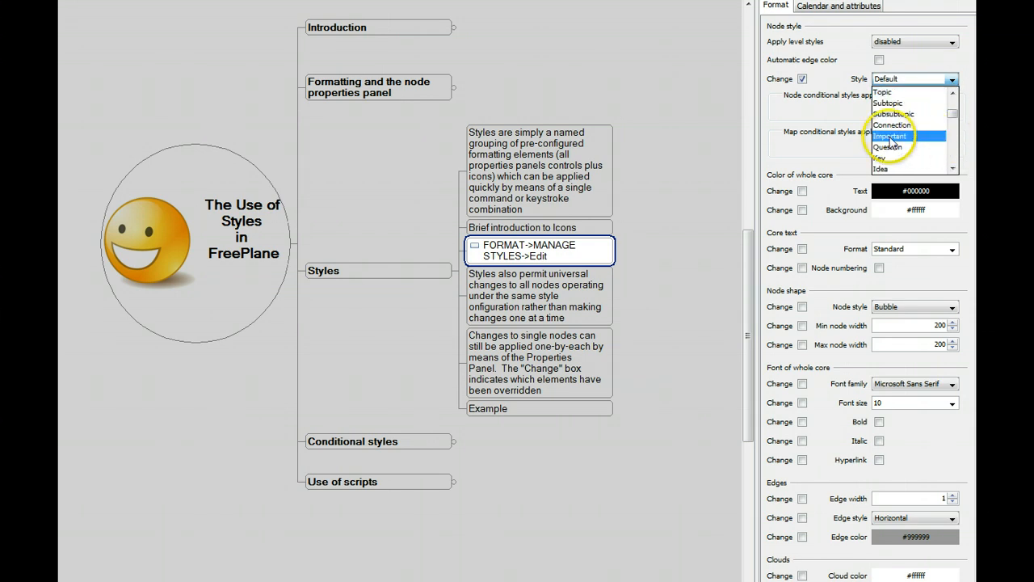
pyautogui.click(890, 137)
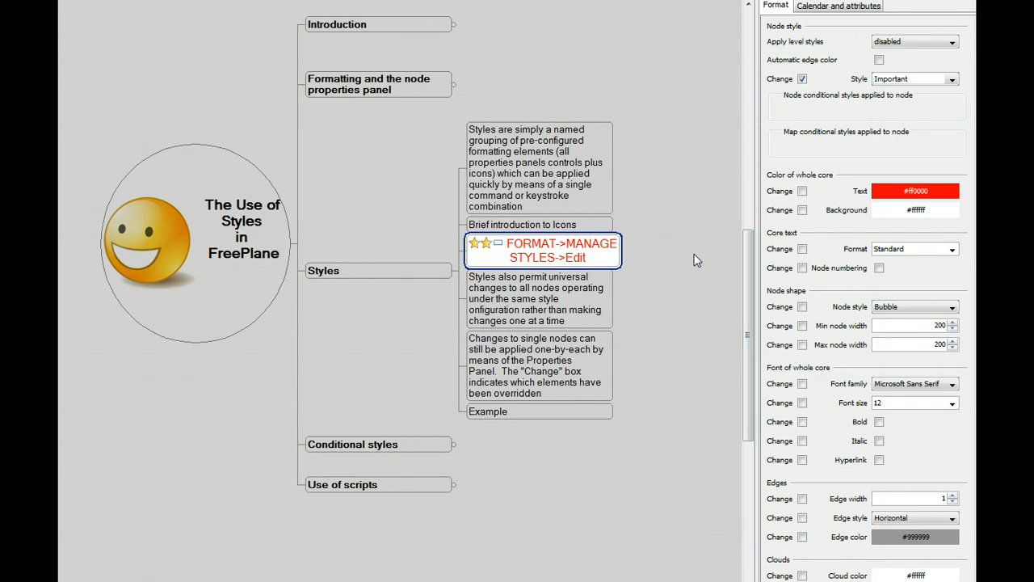
pyautogui.click(665, 259)
# - Apply the Important style to the node beginning "Changes to single nodes can still be applied"
pyautogui.click(566, 346)
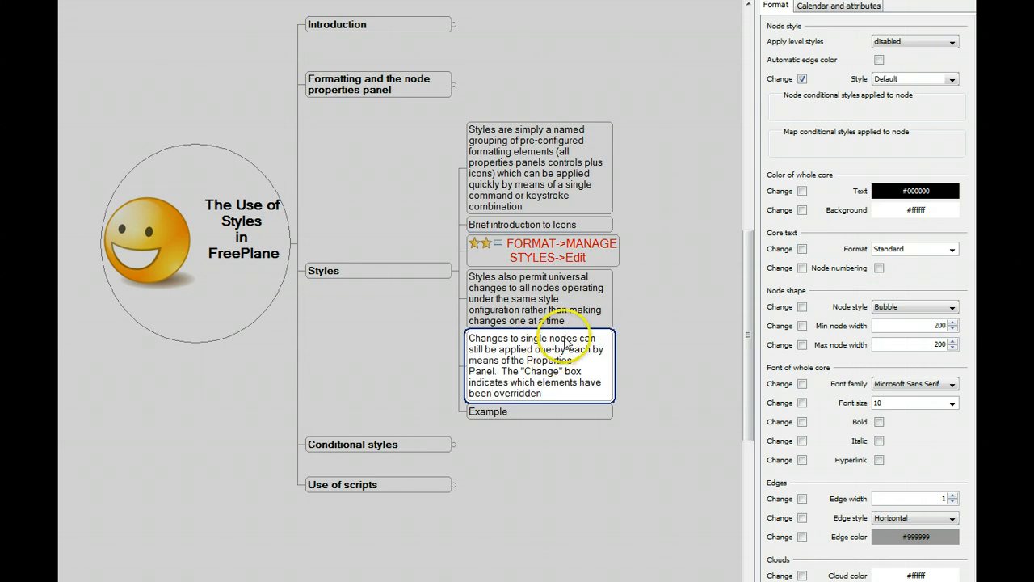
pyautogui.click(952, 78)
pyautogui.scroll(-2, 955, 145)
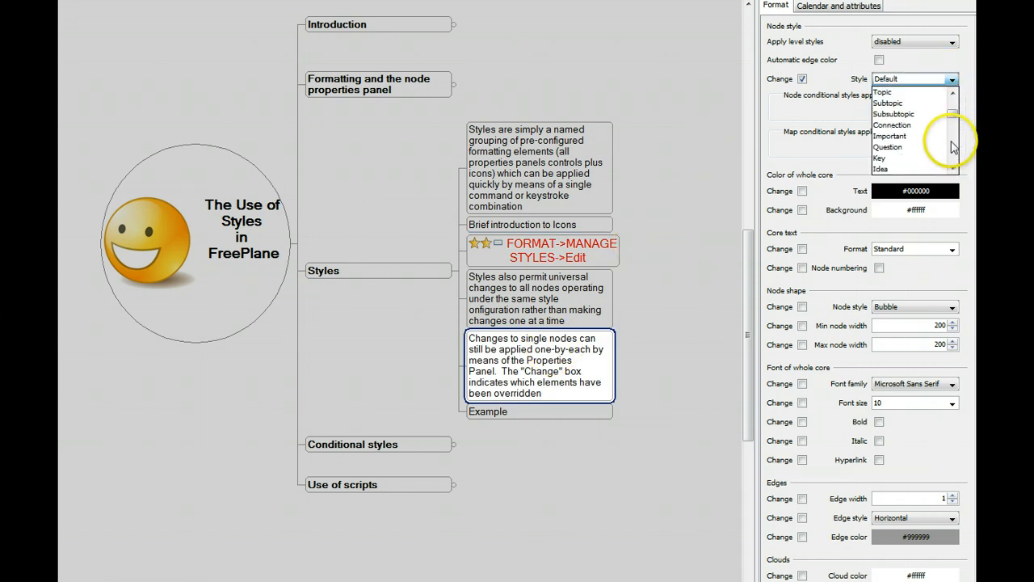
pyautogui.click(911, 136)
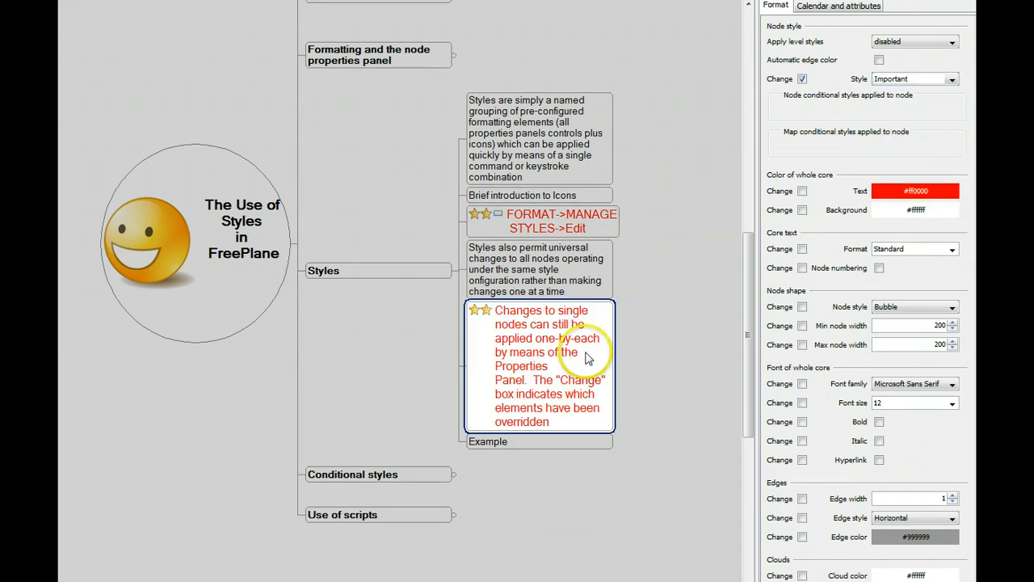
# - Compare the formatting of the two nodes that use the Important style
pyautogui.click(531, 230)
pyautogui.click(529, 319)
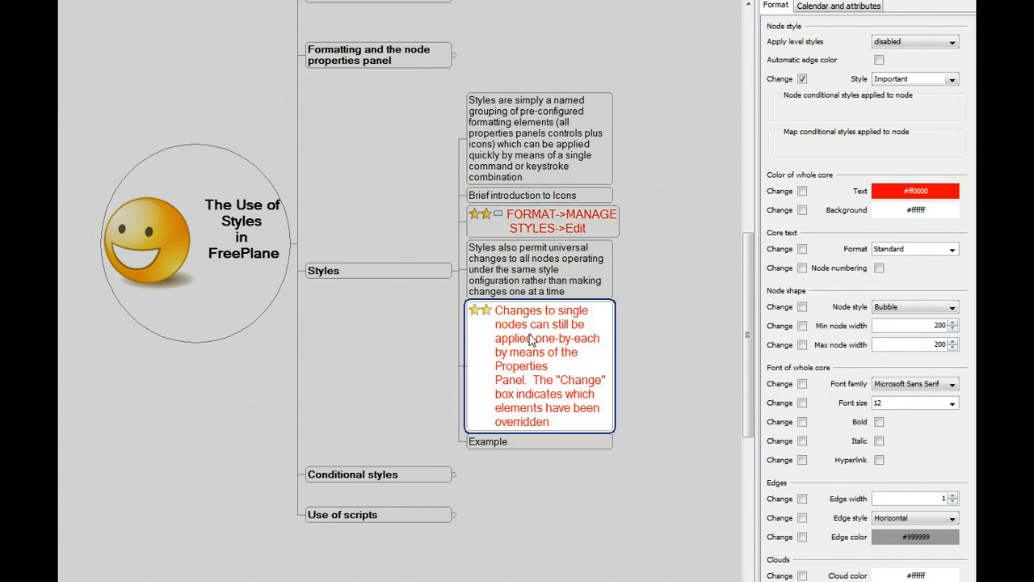
pyautogui.click(527, 274)
pyautogui.click(549, 224)
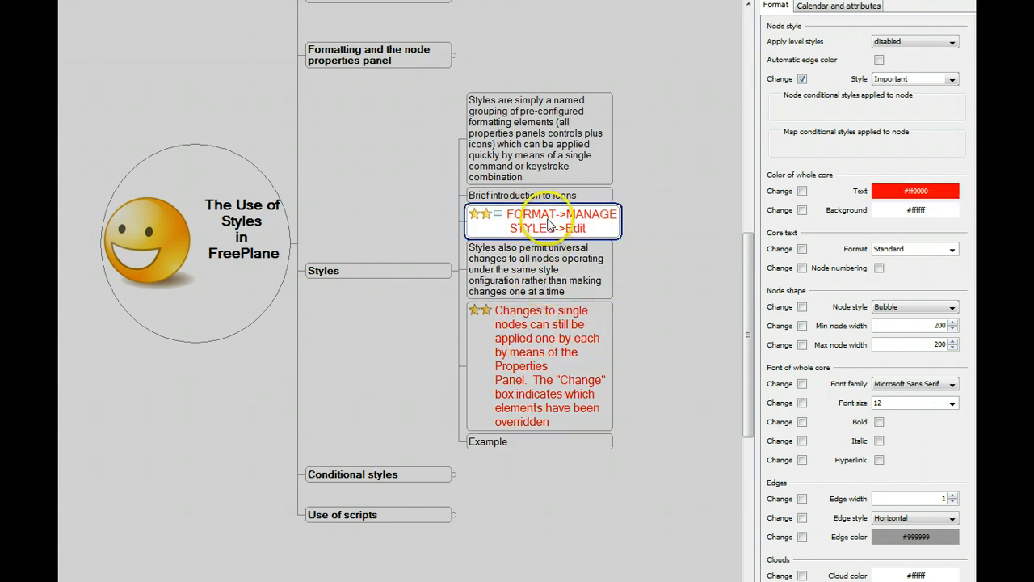
pyautogui.click(546, 346)
pyautogui.click(554, 224)
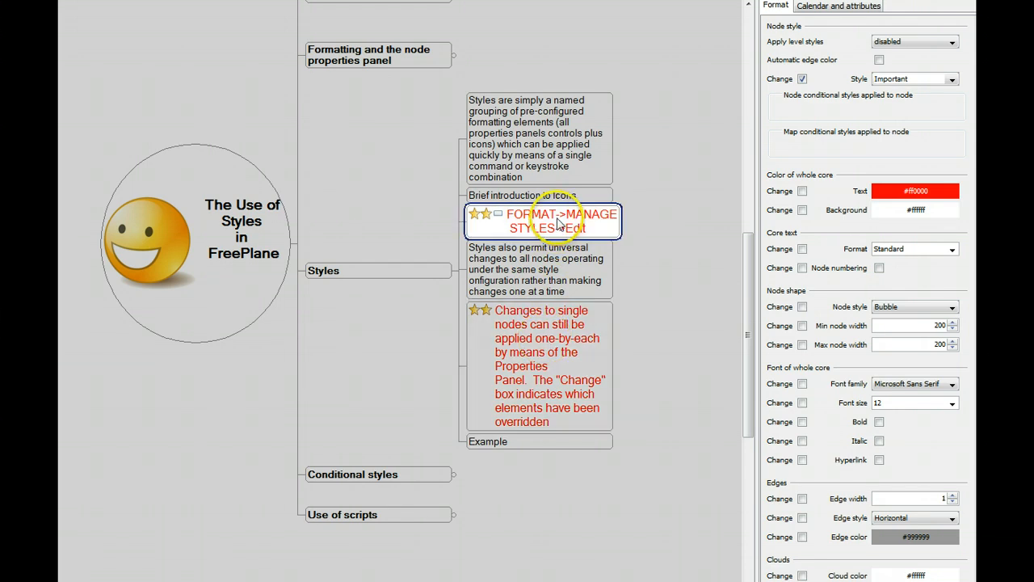
# - Edit the Important style to carry a single star icon and font size 10, apply it, and check the nodes using it
pyautogui.click(495, 221)
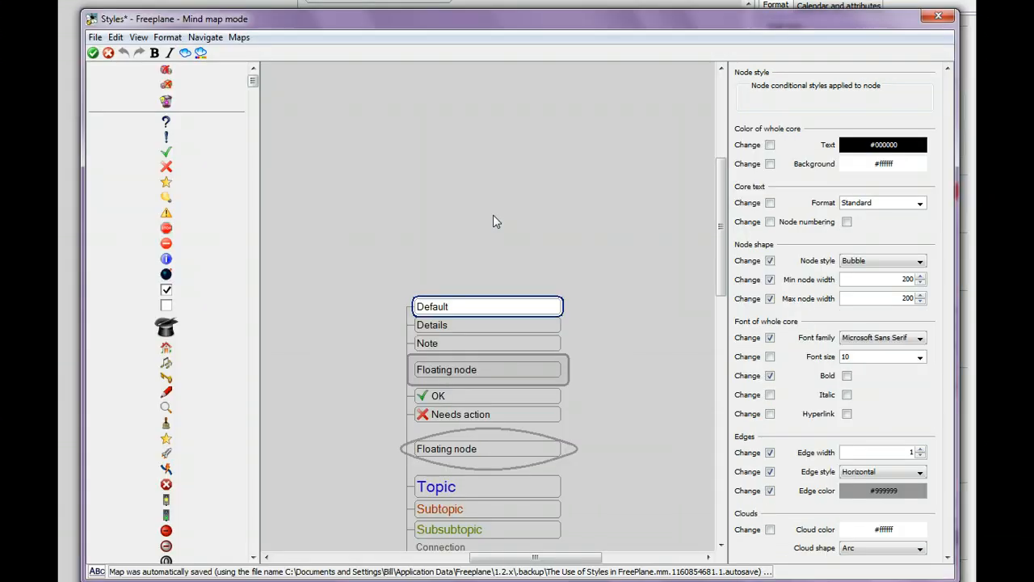
pyautogui.click(721, 527)
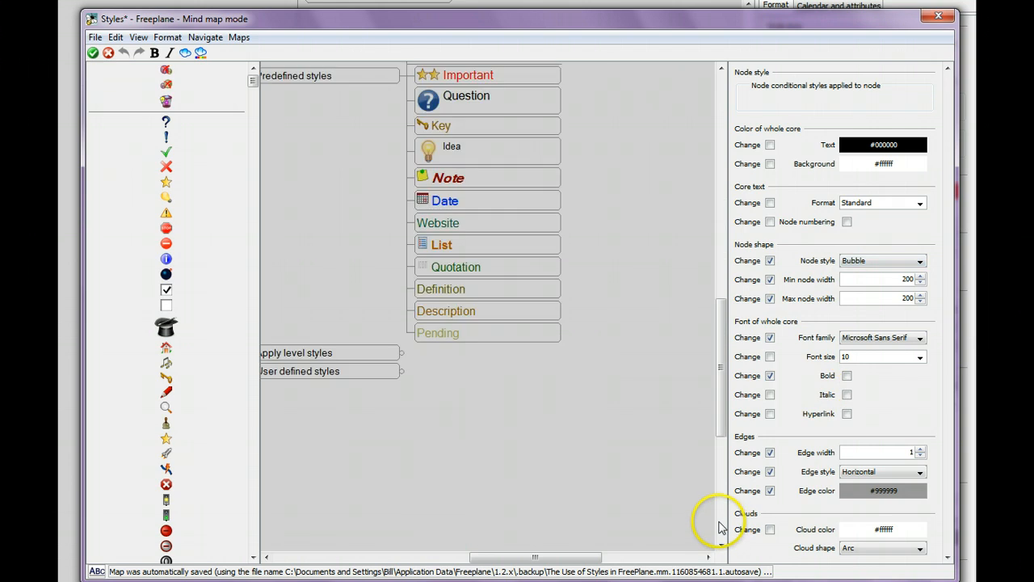
pyautogui.click(485, 78)
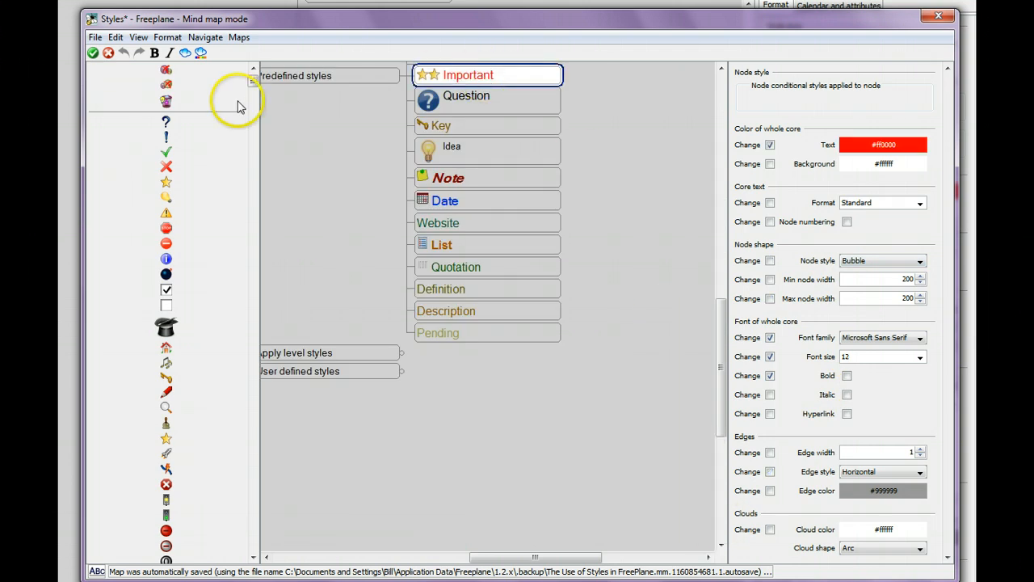
pyautogui.click(166, 100)
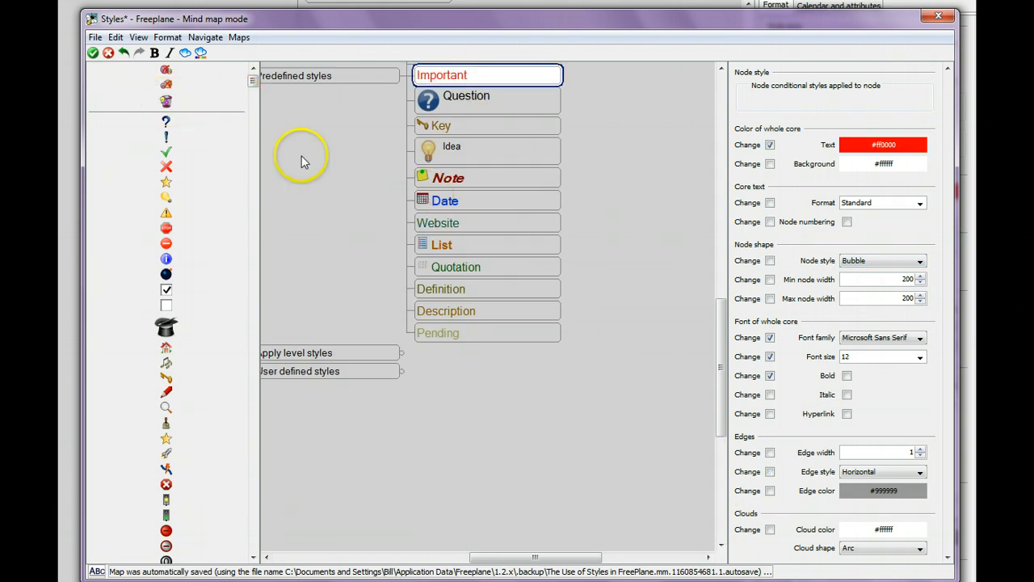
pyautogui.click(165, 182)
pyautogui.click(919, 356)
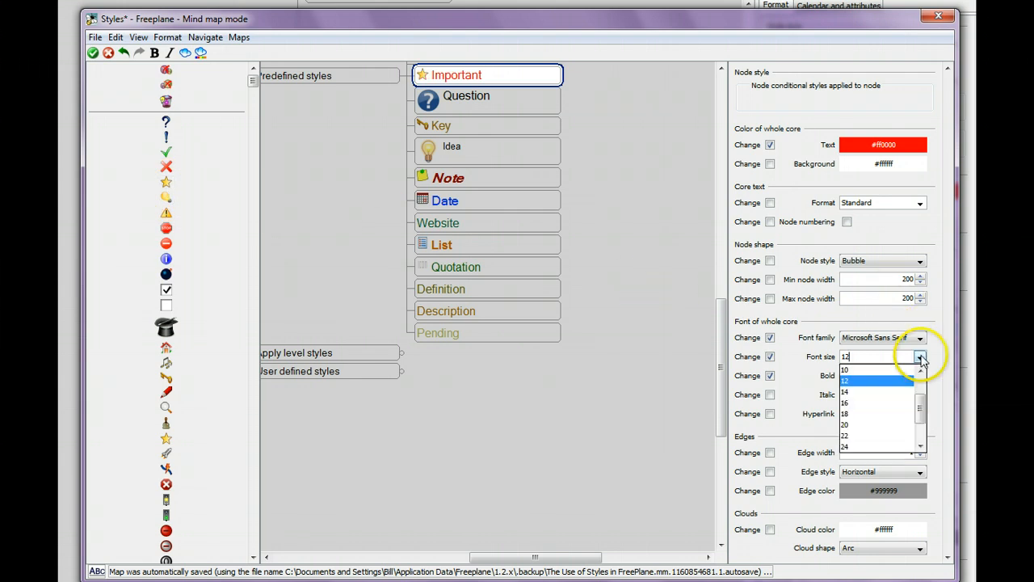
pyautogui.click(861, 374)
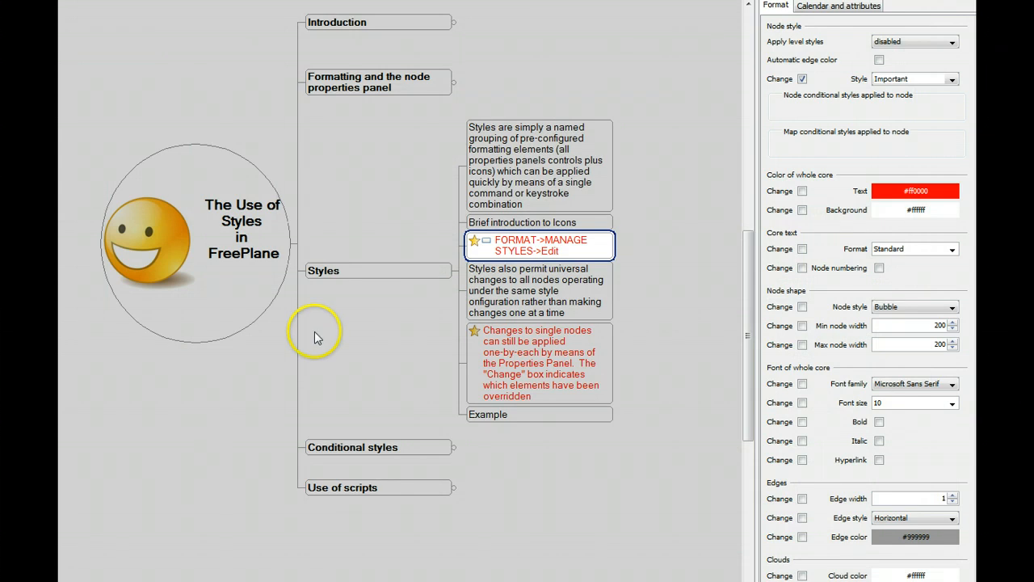
pyautogui.click(517, 300)
pyautogui.click(512, 349)
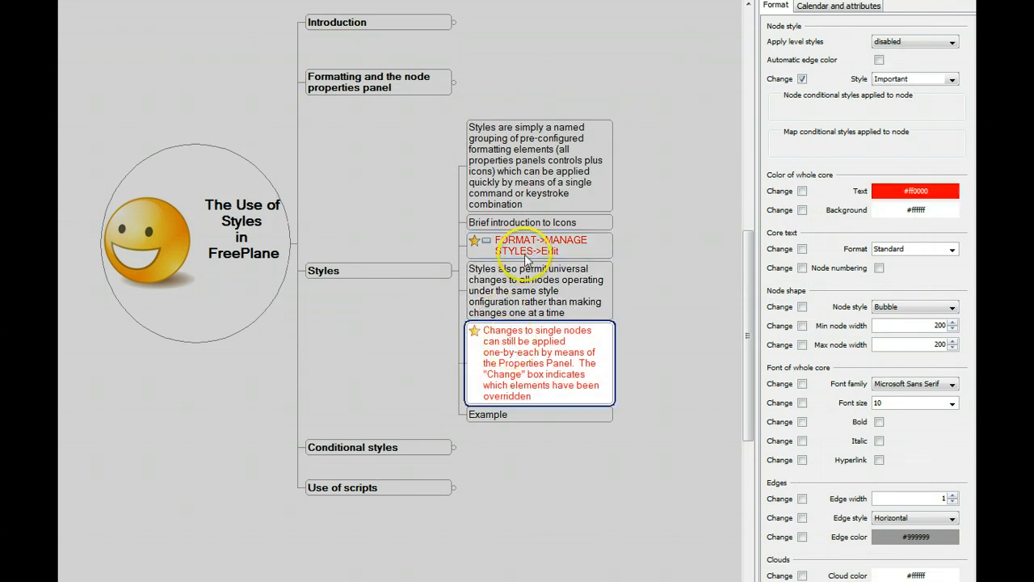